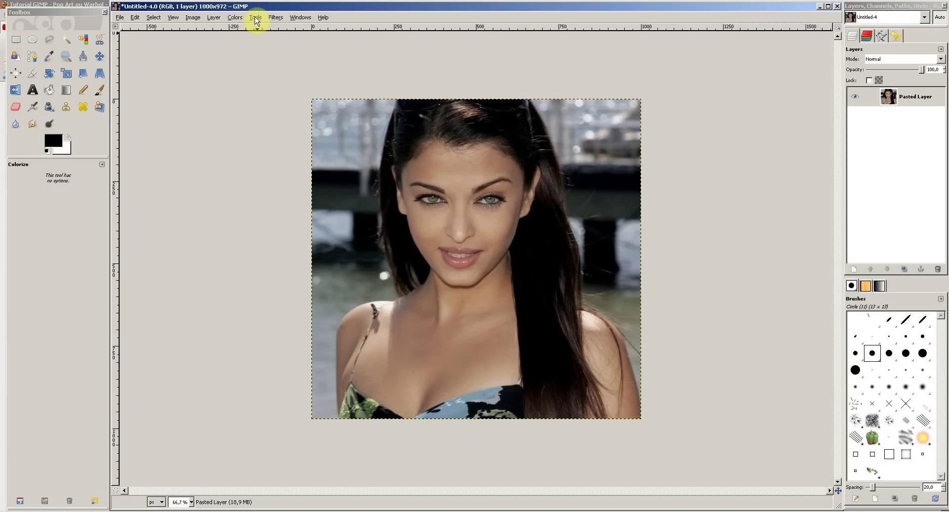
pyautogui.click(255, 18)
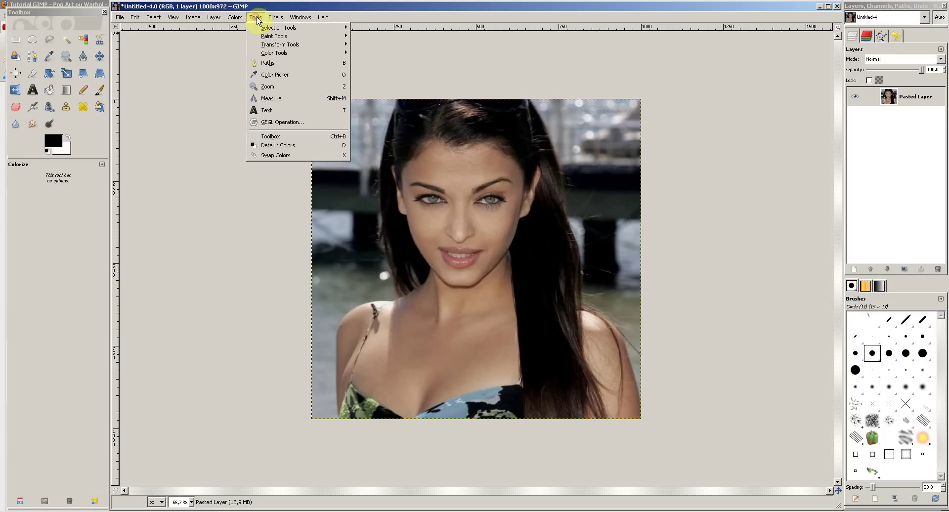
pyautogui.moveTo(275, 18)
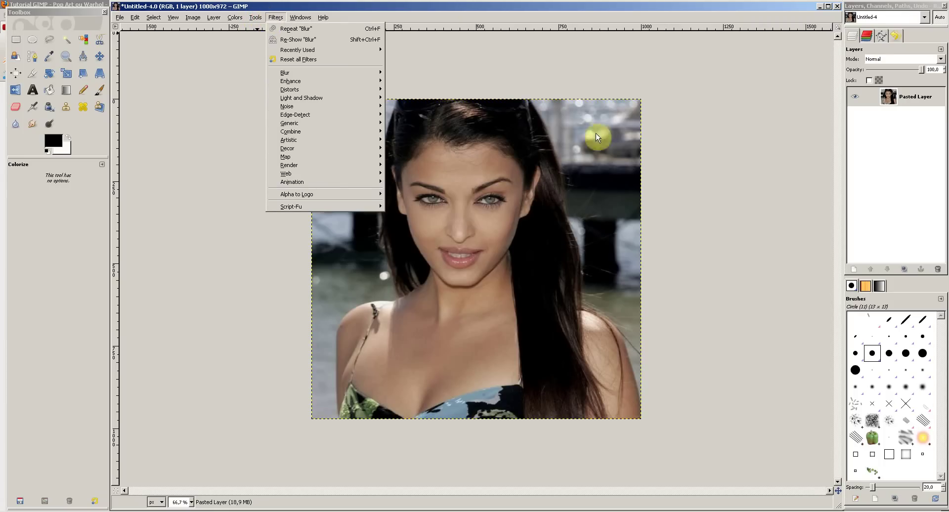
pyautogui.click(600, 51)
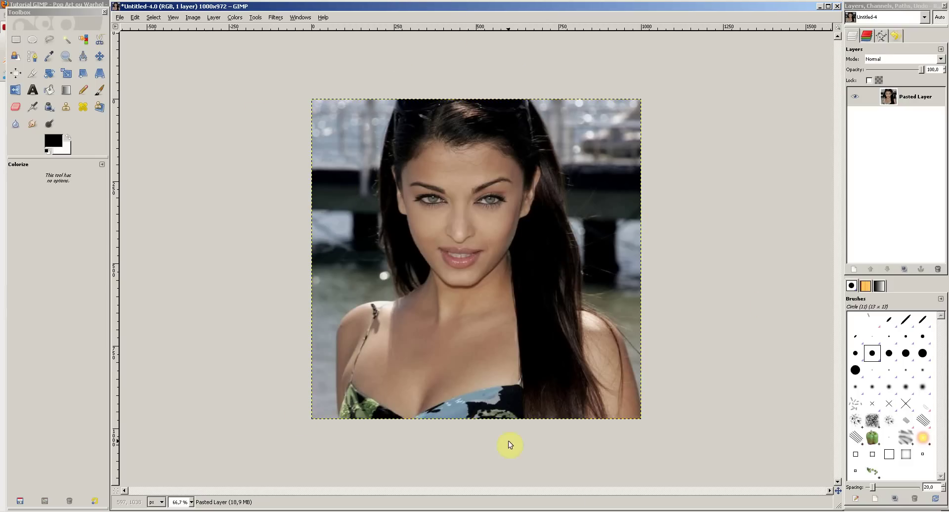
pyautogui.click(254, 16)
pyautogui.moveTo(271, 20)
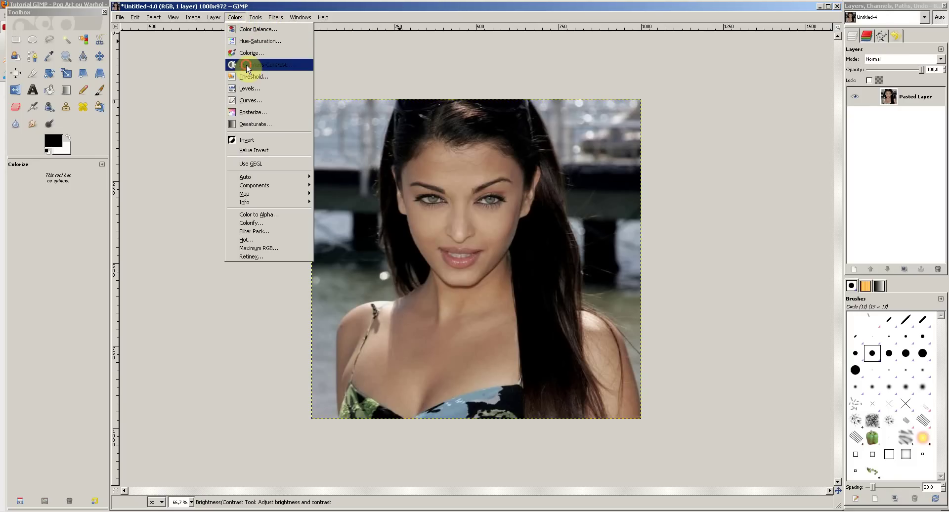
pyautogui.click(247, 67)
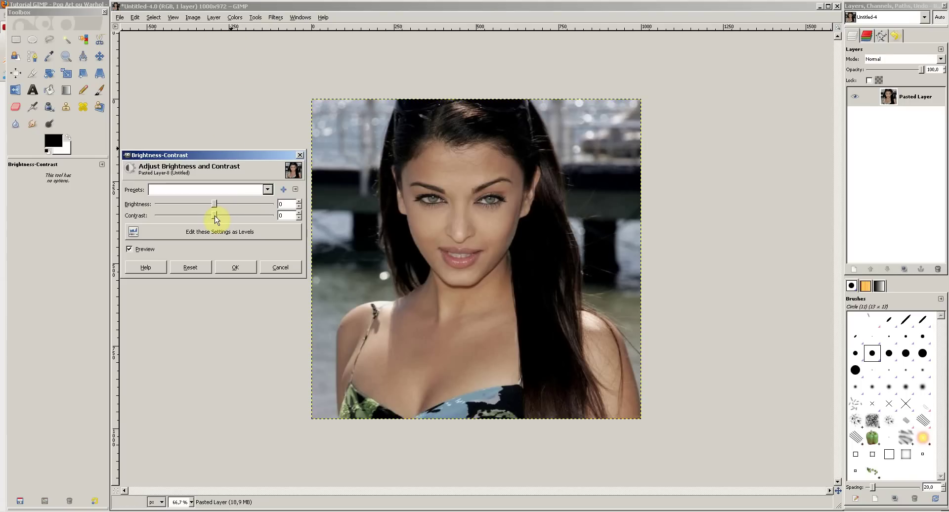
pyautogui.moveTo(215, 220); pyautogui.dragTo(219, 217)
pyautogui.click(299, 154)
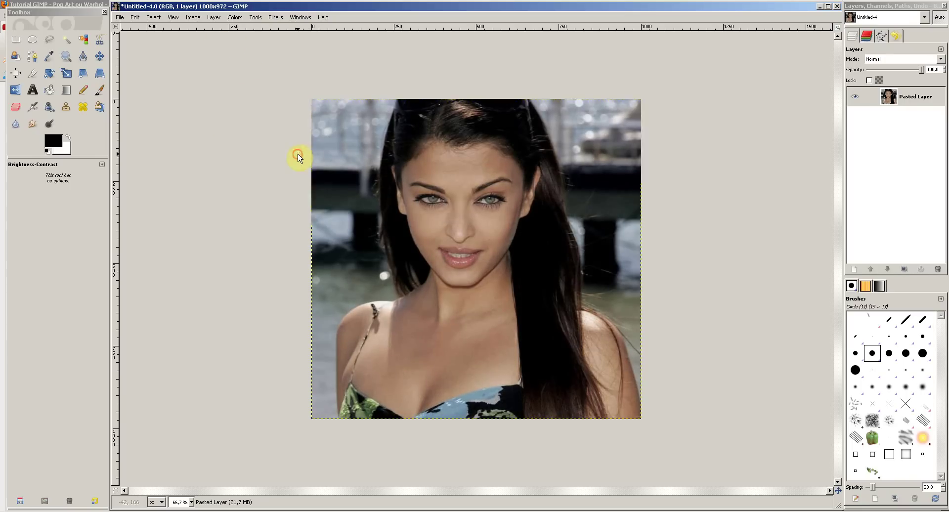
# Try a contrast of 127 on the portrait with the Brightness-Contrast adjustment
pyautogui.click(240, 19)
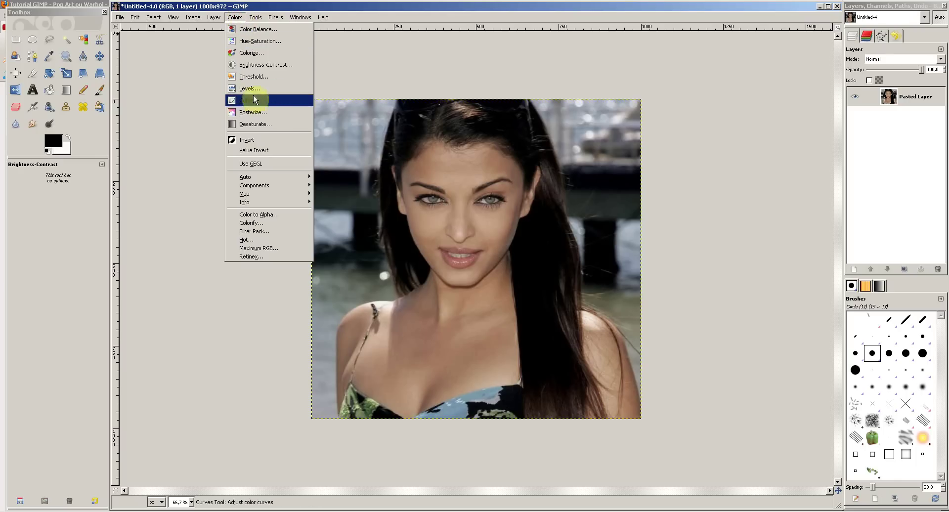
pyautogui.click(278, 66)
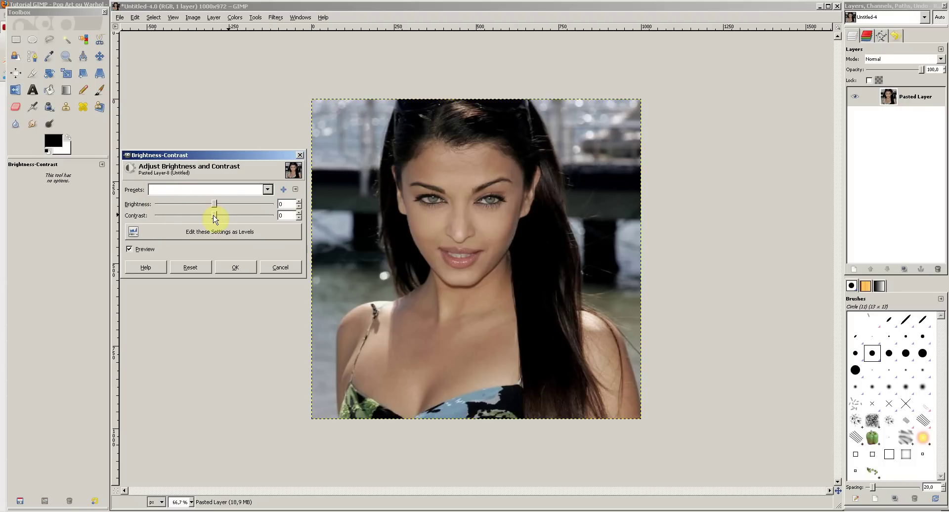
pyautogui.moveTo(215, 217); pyautogui.dragTo(272, 219)
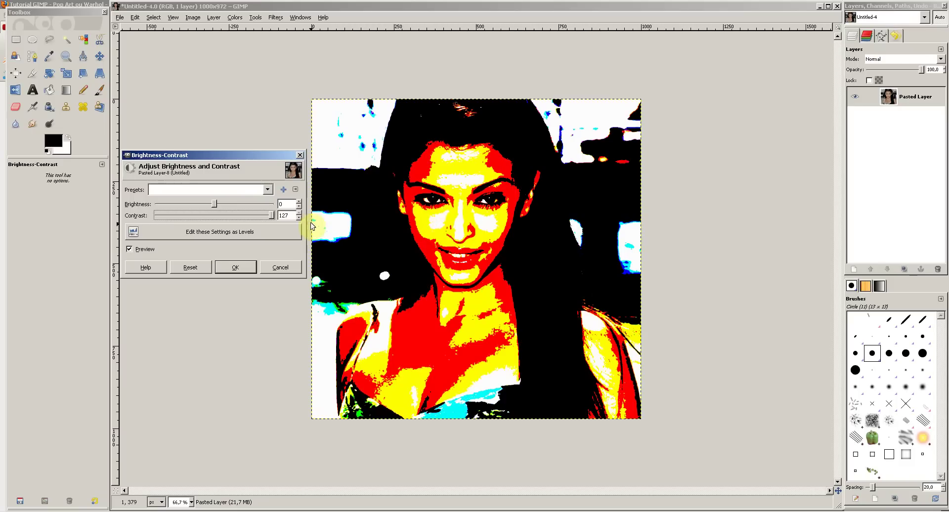
pyautogui.moveTo(271, 216); pyautogui.dragTo(221, 216)
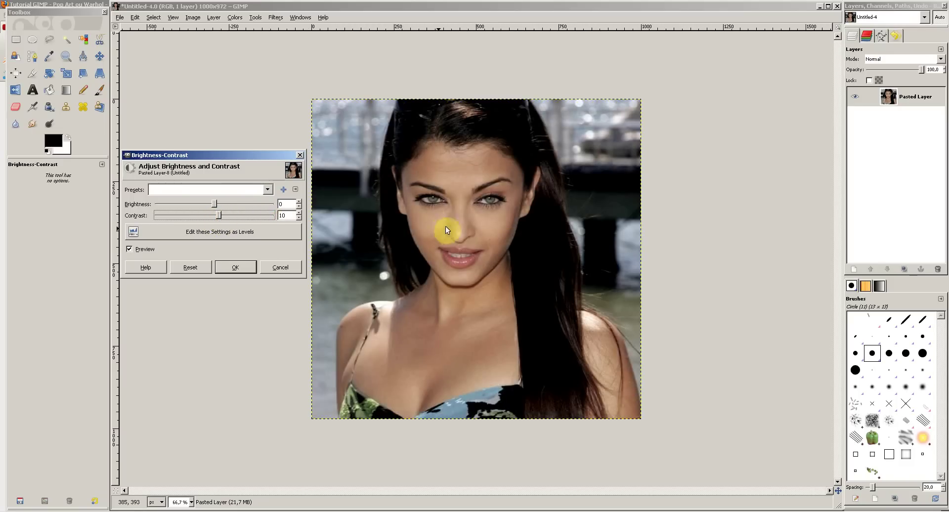
pyautogui.moveTo(218, 215); pyautogui.dragTo(305, 218)
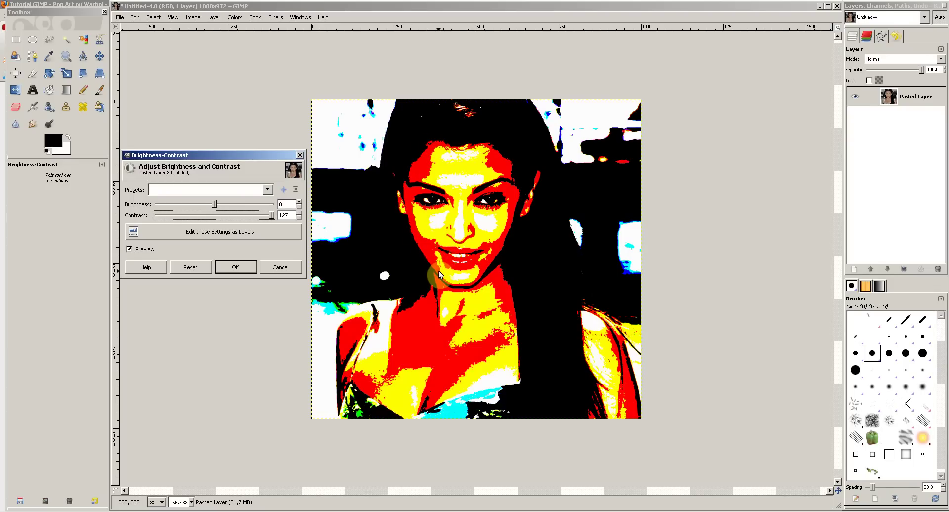
pyautogui.click(430, 244)
# Switch to Firefox, search Google Images for "pop art andy warhol" and open the nine-panel Marilyn picture
pyautogui.click(203, 511)
pyautogui.click(198, 493)
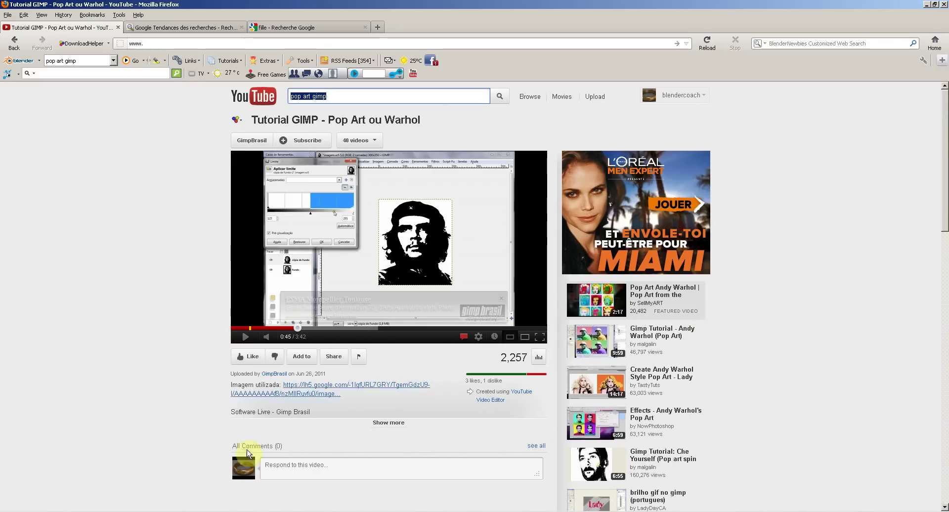
pyautogui.click(279, 30)
pyautogui.scroll(3, 252, 141)
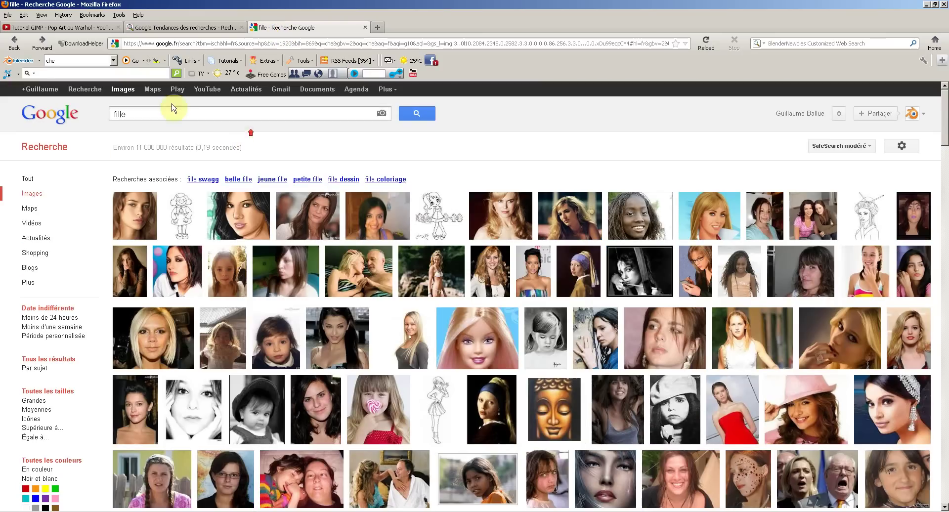
pyautogui.doubleClick(138, 114)
pyautogui.write('pop art')
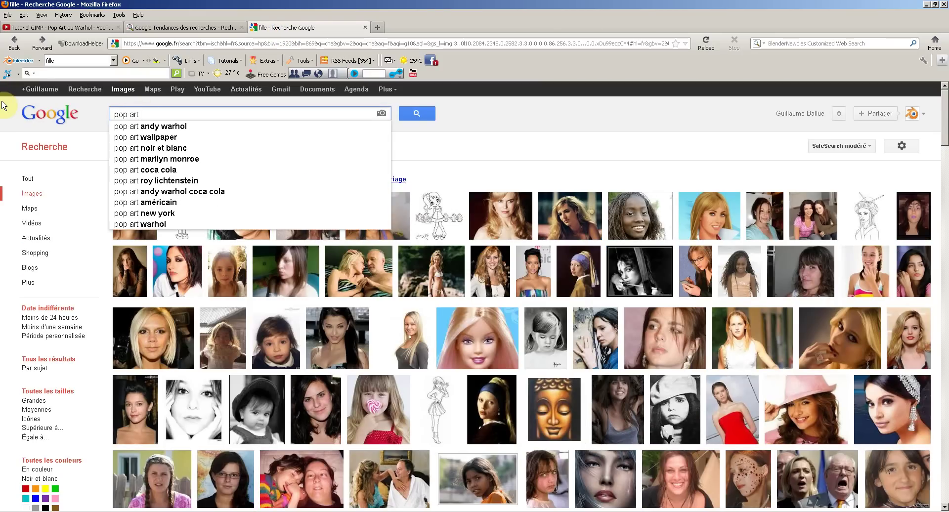
pyautogui.click(148, 126)
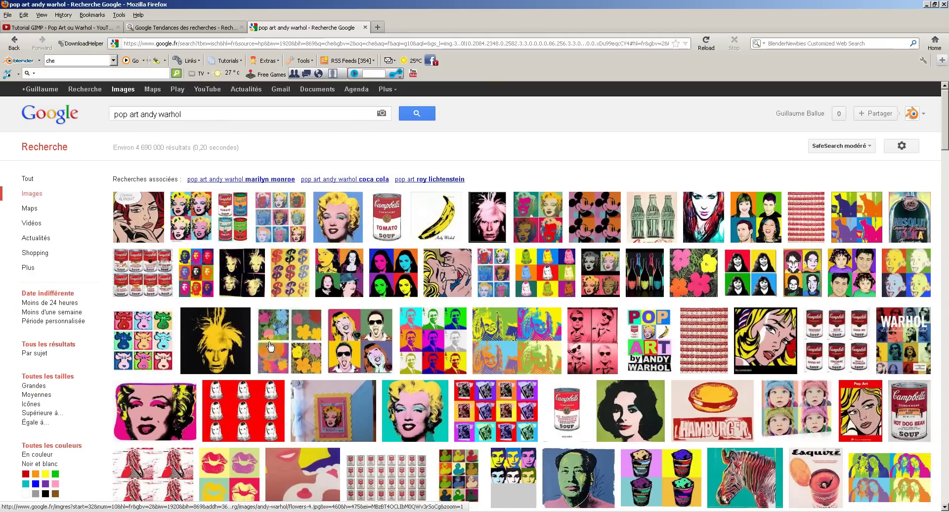
pyautogui.click(297, 225)
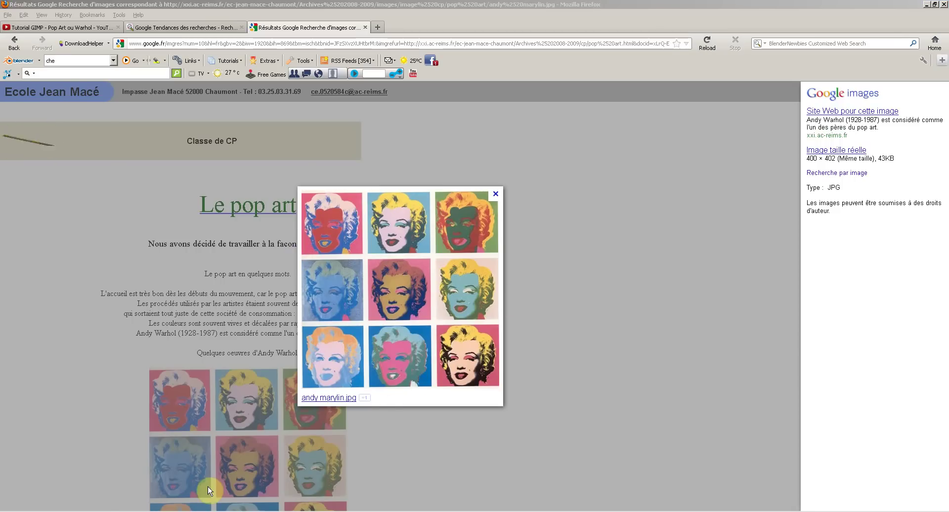
# Compare the high-contrast portrait preview in GIMP with the Warhol Marilyn reference in Firefox
pyautogui.hotkey('alt', 'Tab')
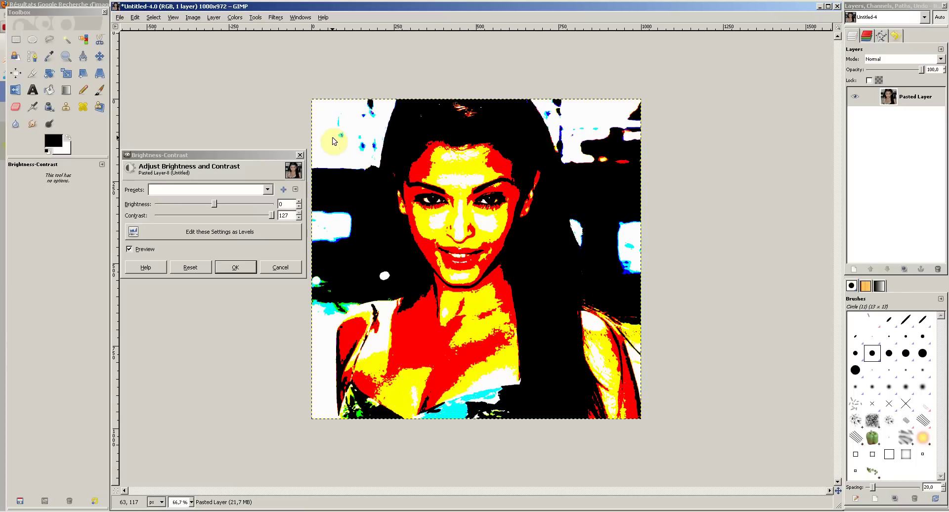
pyautogui.click(185, 511)
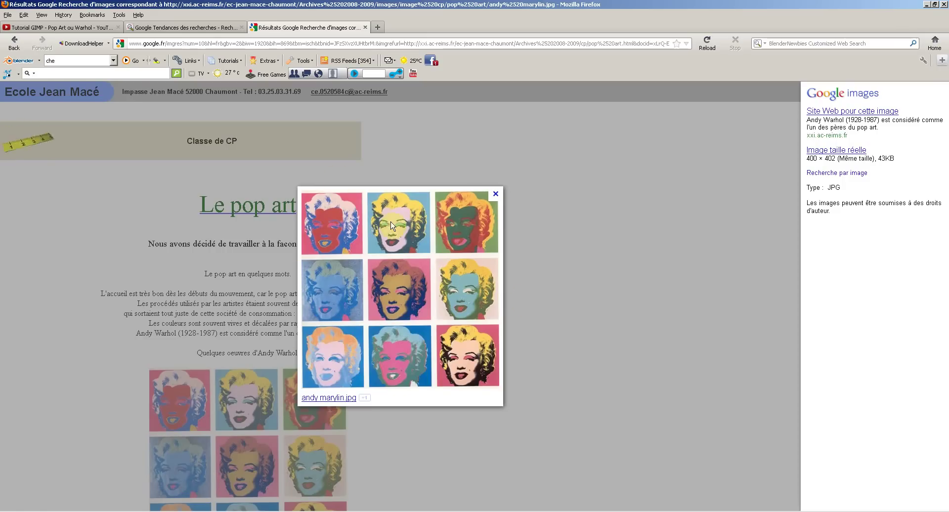
pyautogui.click(440, 441)
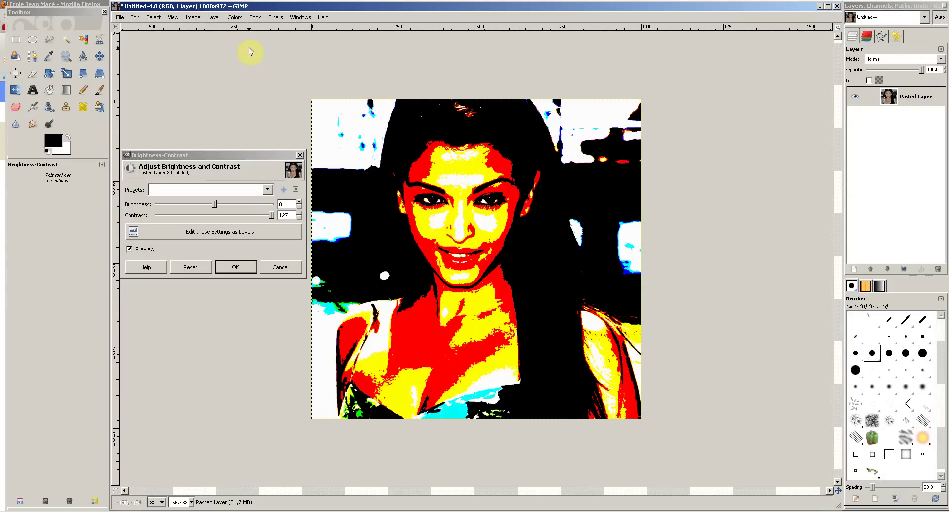
# Discard the open adjustment in GIMP and apply a fresh Brightness-Contrast with brightness -9 and contrast 127
pyautogui.click(300, 155)
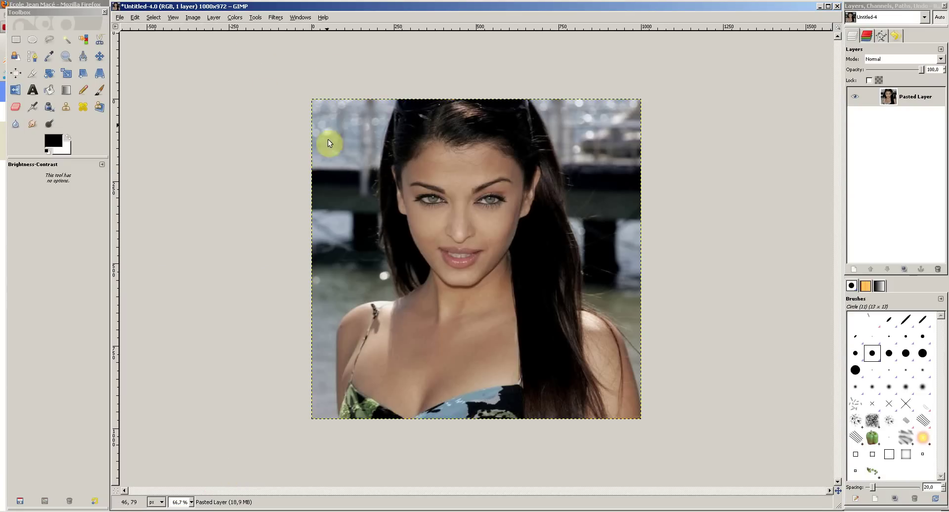
pyautogui.click(236, 17)
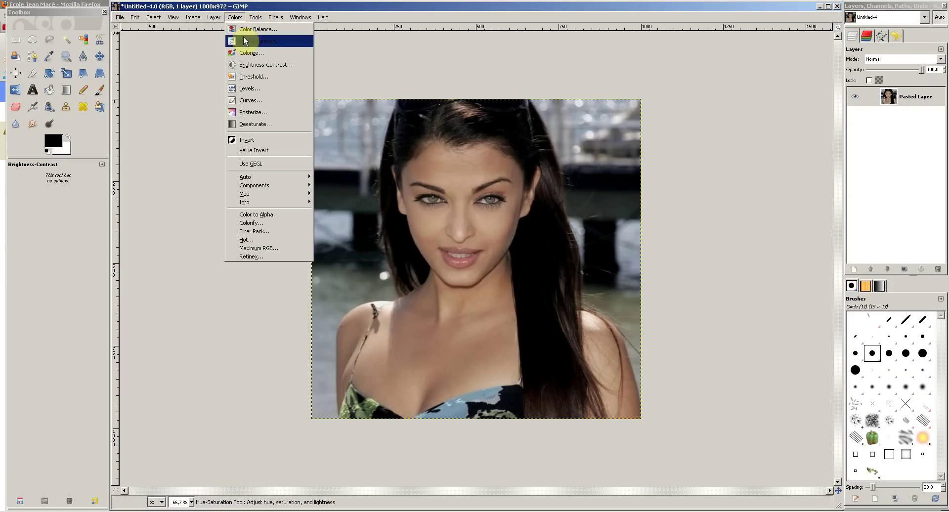
pyautogui.click(253, 64)
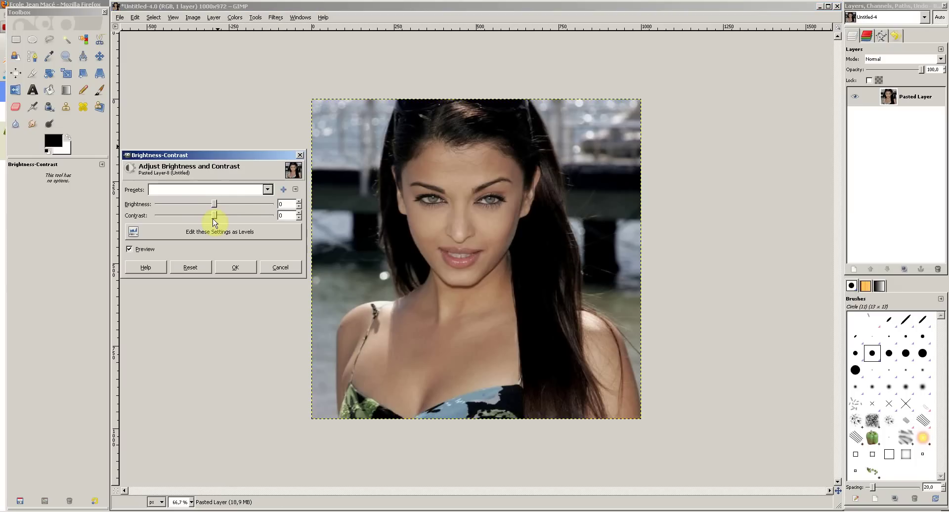
pyautogui.moveTo(216, 217); pyautogui.dragTo(307, 216)
pyautogui.moveTo(214, 204); pyautogui.dragTo(211, 210)
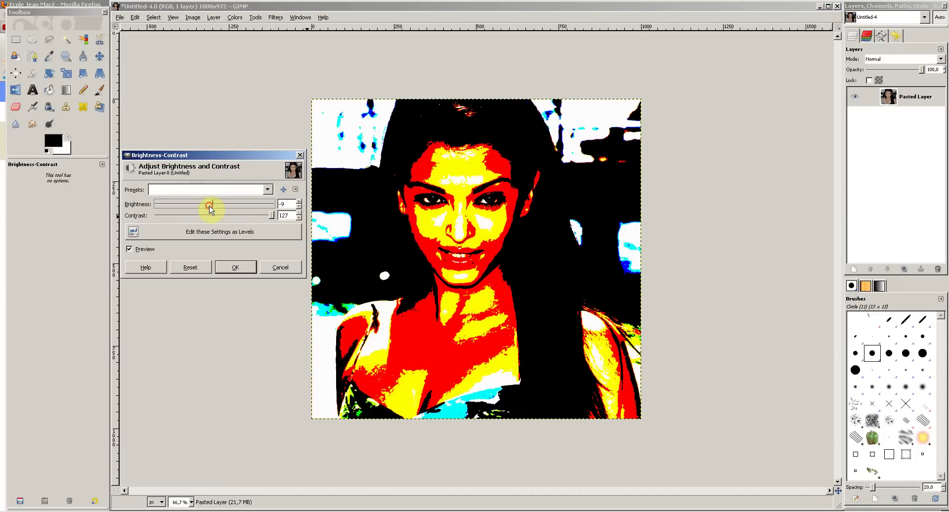
pyautogui.click(236, 268)
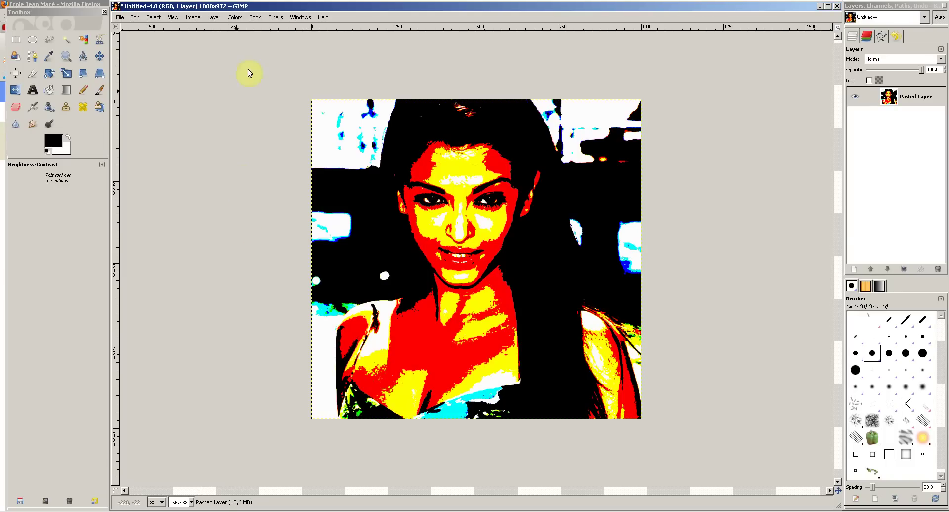
# Colorize the high-contrast portrait with a hue of 192, checking the Warhol reference page for colours before applying
pyautogui.click(234, 19)
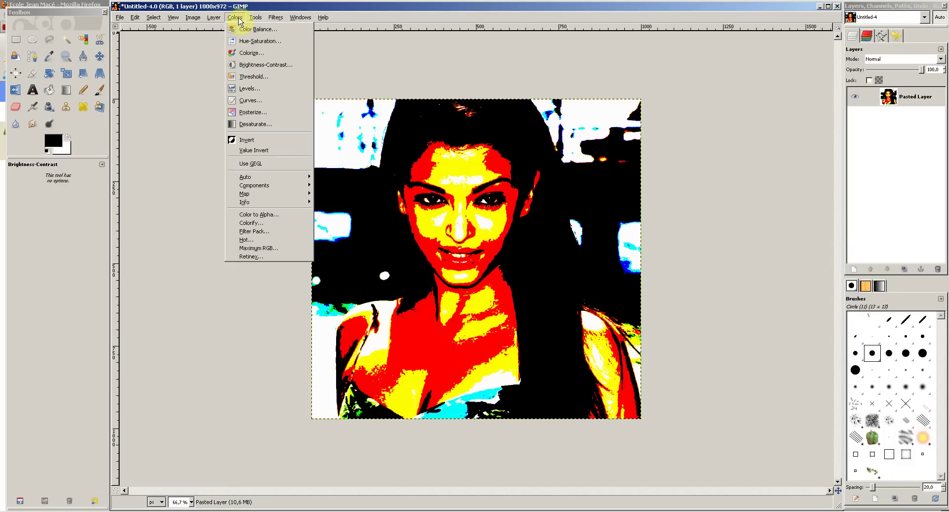
pyautogui.click(253, 53)
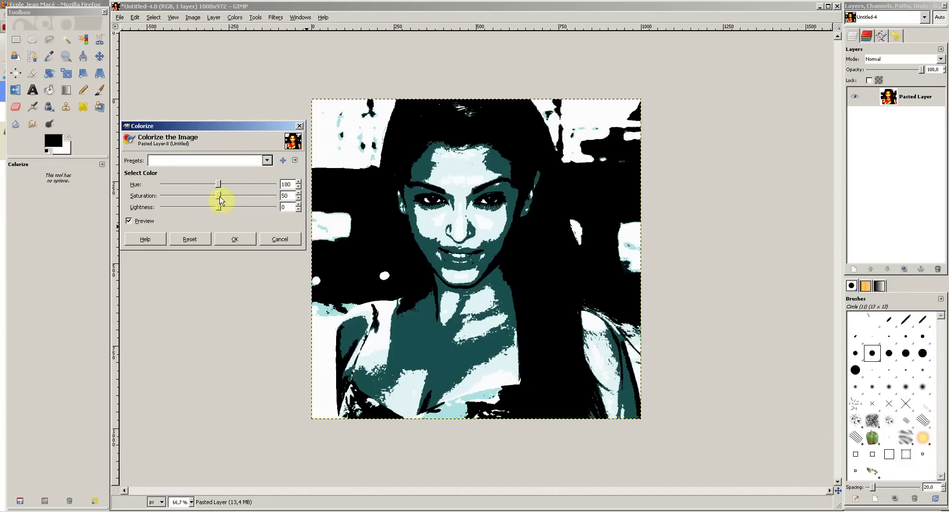
pyautogui.moveTo(220, 188)
pyautogui.mouseDown()
pyautogui.moveTo(239, 182)
pyautogui.moveTo(220, 190)
pyautogui.mouseUp()
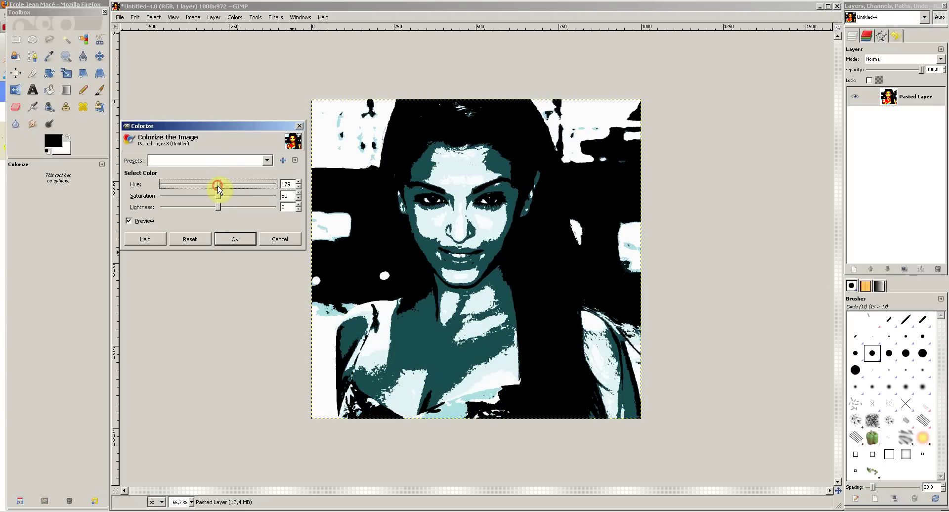
pyautogui.moveTo(220, 186)
pyautogui.mouseDown()
pyautogui.moveTo(260, 188)
pyautogui.moveTo(163, 197)
pyautogui.moveTo(267, 193)
pyautogui.moveTo(222, 191)
pyautogui.mouseUp()
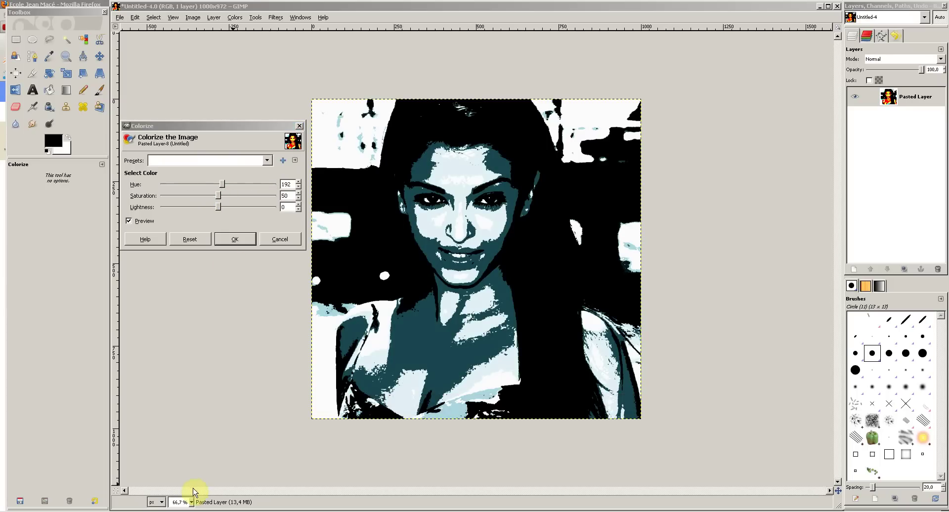
pyautogui.hotkey('alt', 'Tab')
pyautogui.scroll(-6, 282, 313)
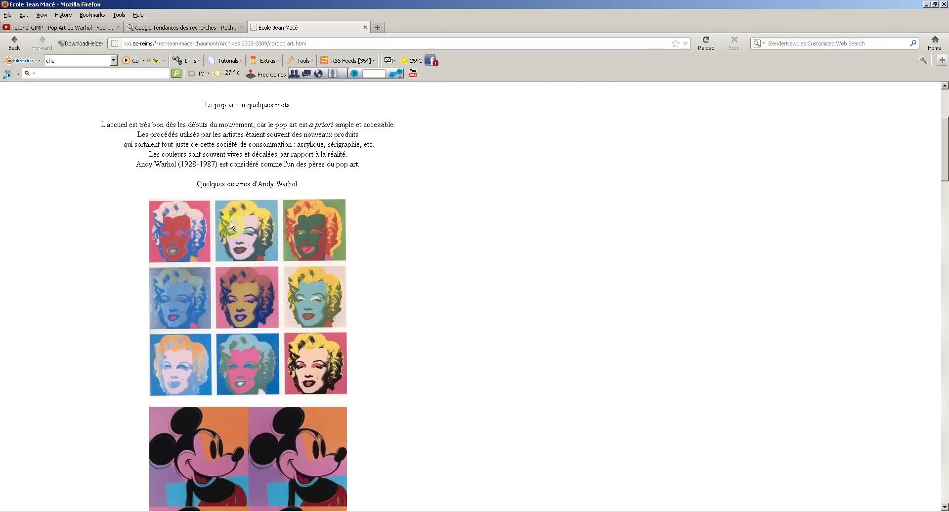
pyautogui.hotkey('alt', 'Tab')
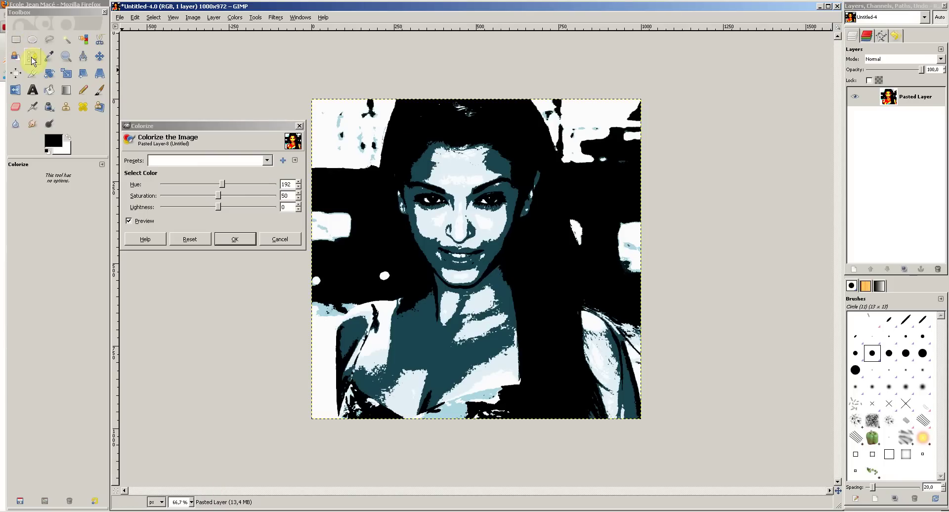
pyautogui.click(241, 239)
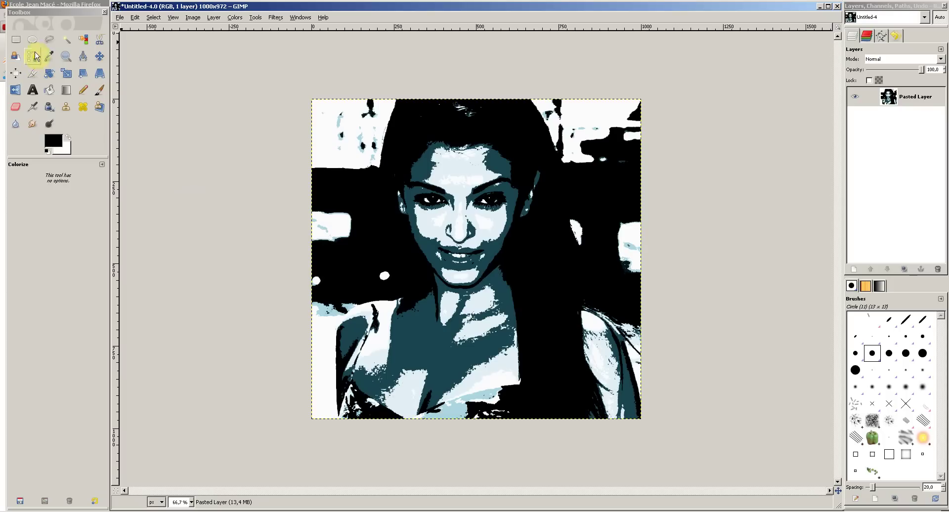
# Outline the woman's hair with a closed Free Select selection, following the face, neck and outer hair edges
pyautogui.click(48, 40)
pyautogui.moveTo(435, 140)
pyautogui.mouseDown()
pyautogui.moveTo(406, 201)
pyautogui.moveTo(397, 191)
pyautogui.moveTo(420, 251)
pyautogui.mouseUp()
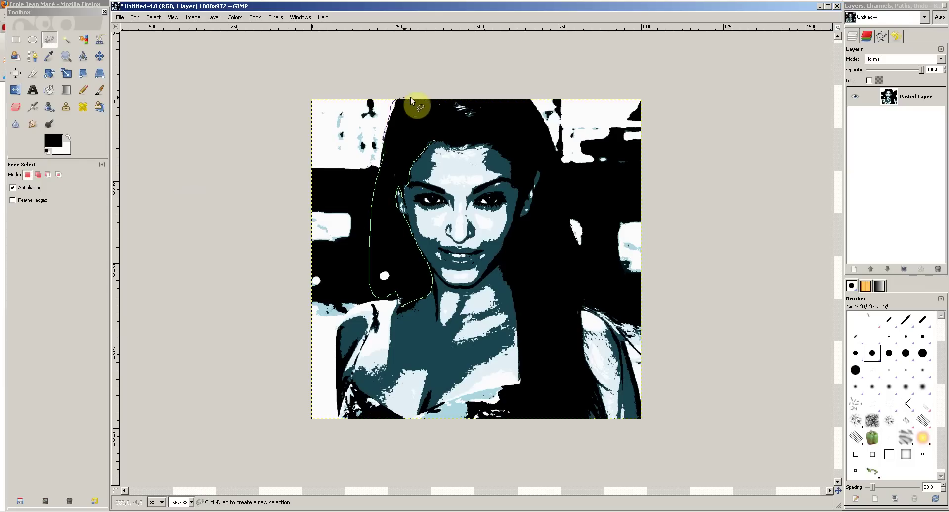
pyautogui.moveTo(535, 106); pyautogui.dragTo(557, 173)
pyautogui.moveTo(577, 268); pyautogui.dragTo(587, 359)
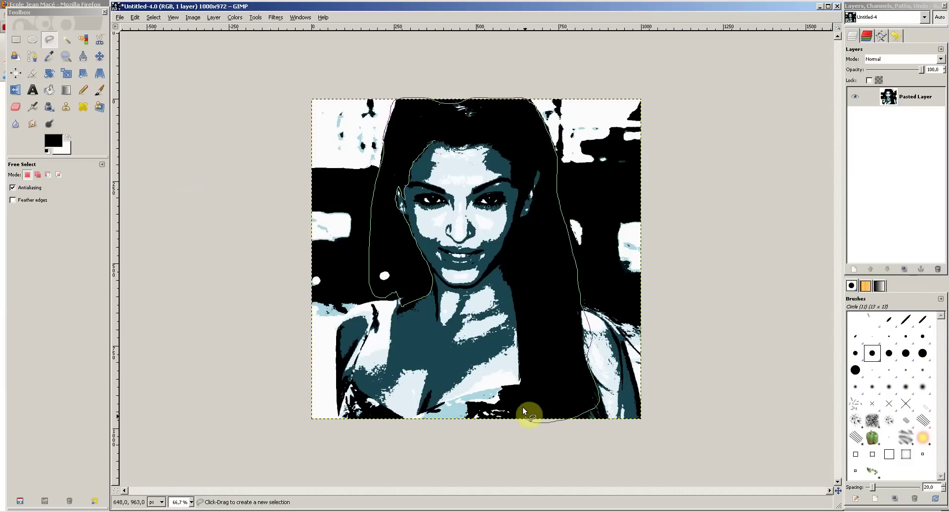
pyautogui.moveTo(508, 293)
pyautogui.mouseDown()
pyautogui.moveTo(493, 262)
pyautogui.moveTo(537, 203)
pyautogui.mouseUp()
pyautogui.moveTo(491, 144); pyautogui.dragTo(435, 146)
pyautogui.click(434, 144)
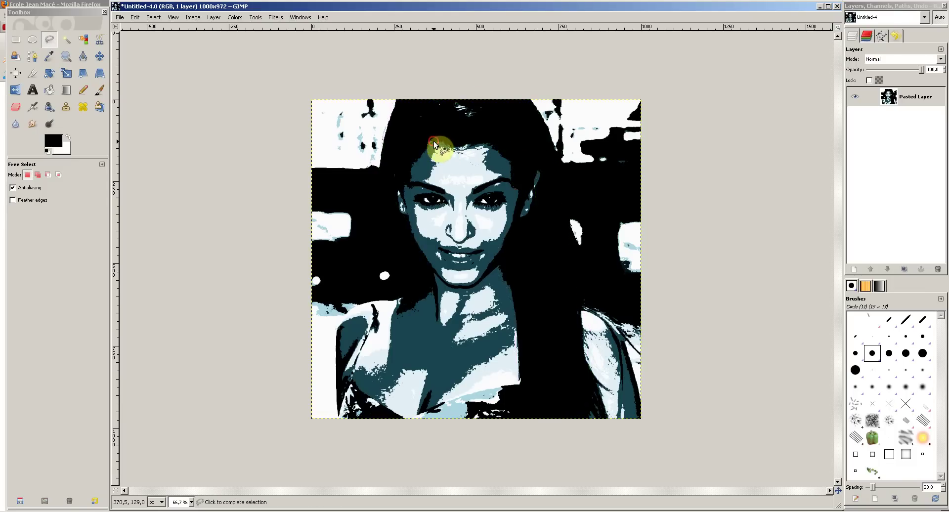
pyautogui.click(435, 145)
pyautogui.click(255, 17)
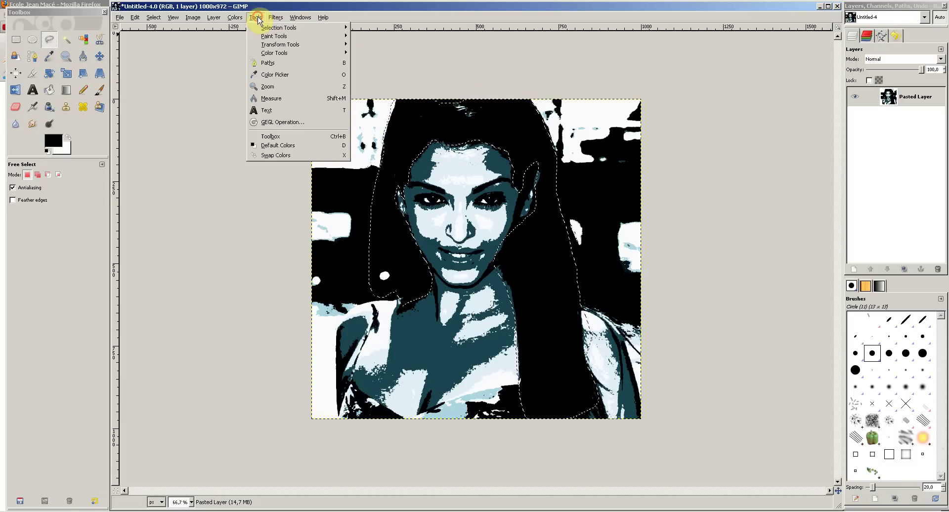
# Colorize the selected hair area with a hue of 170 and invert its colours
pyautogui.click(199, 53)
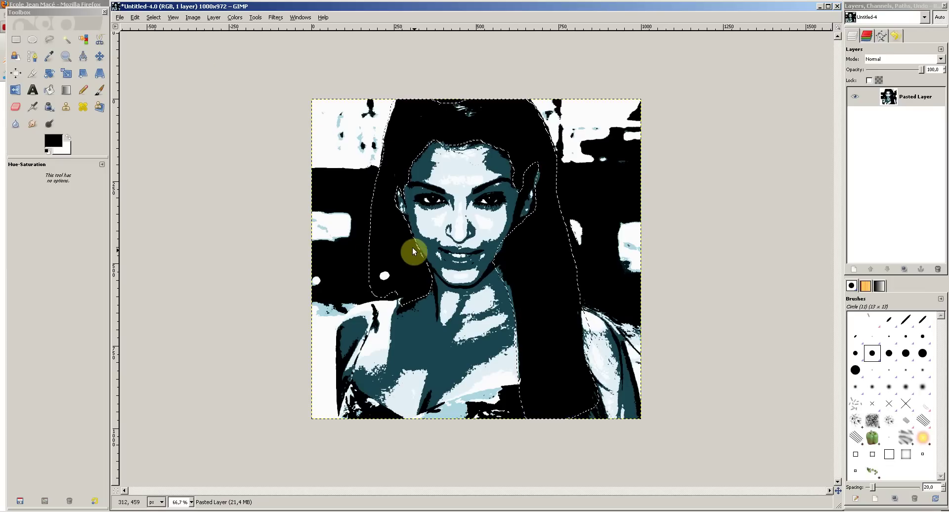
pyautogui.click(236, 17)
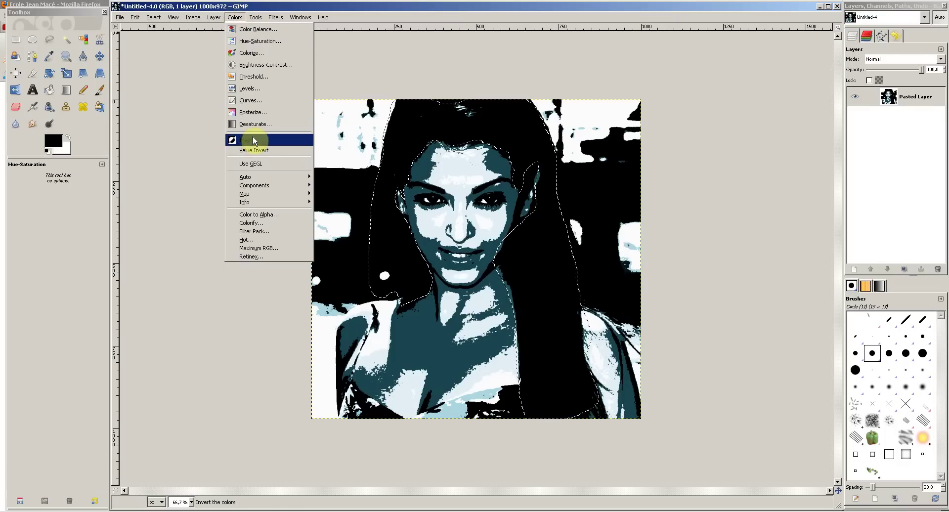
pyautogui.click(256, 53)
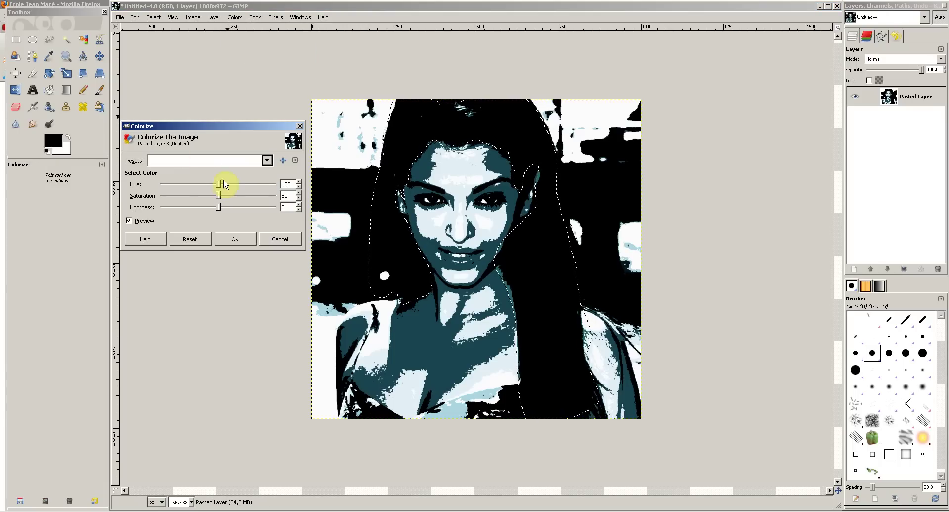
pyautogui.moveTo(218, 186)
pyautogui.mouseDown()
pyautogui.moveTo(268, 188)
pyautogui.moveTo(214, 194)
pyautogui.mouseUp()
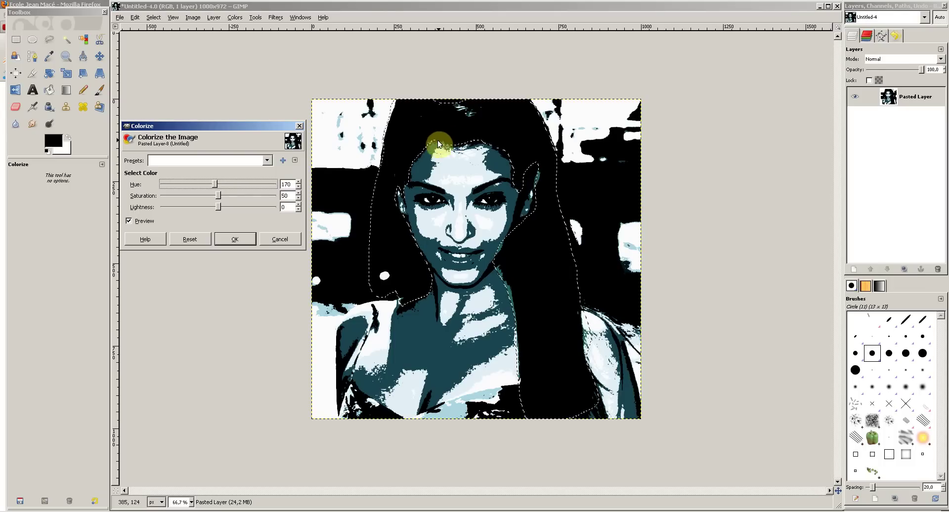
pyautogui.click(241, 242)
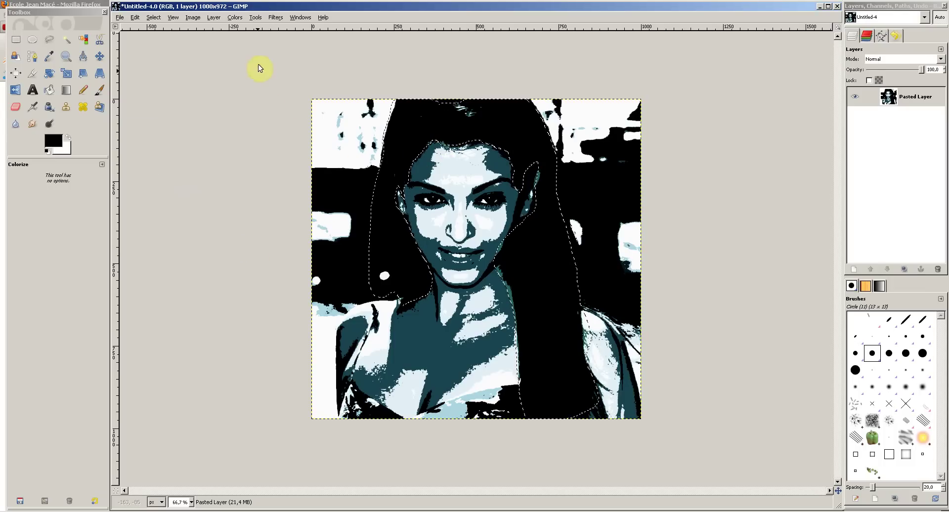
pyautogui.click(235, 17)
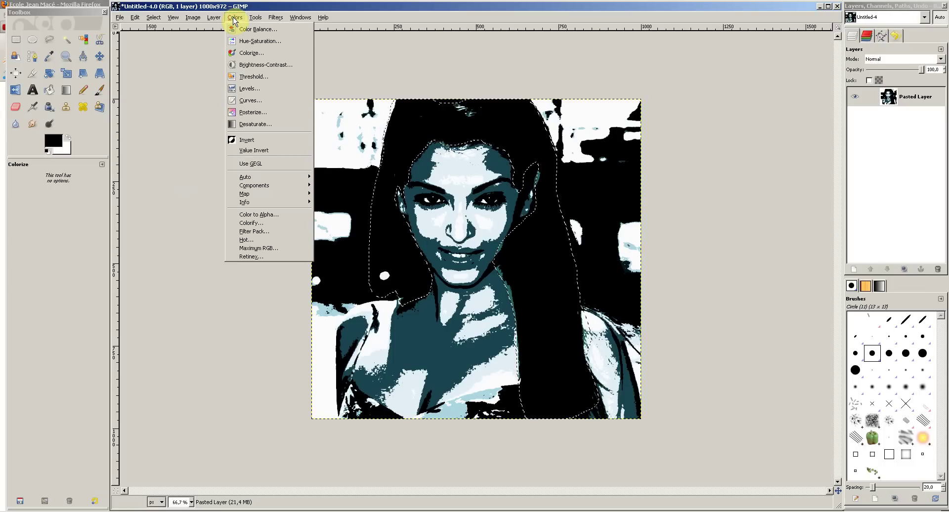
pyautogui.click(256, 140)
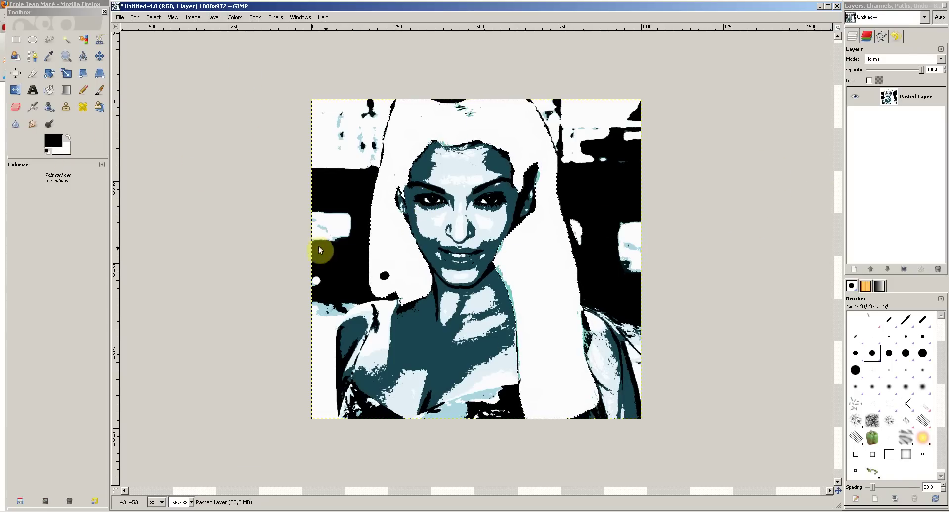
# Bucket-fill the selected hair with a bright red foreground colour, including the small leftover patches, and clear the selection
pyautogui.click(57, 138)
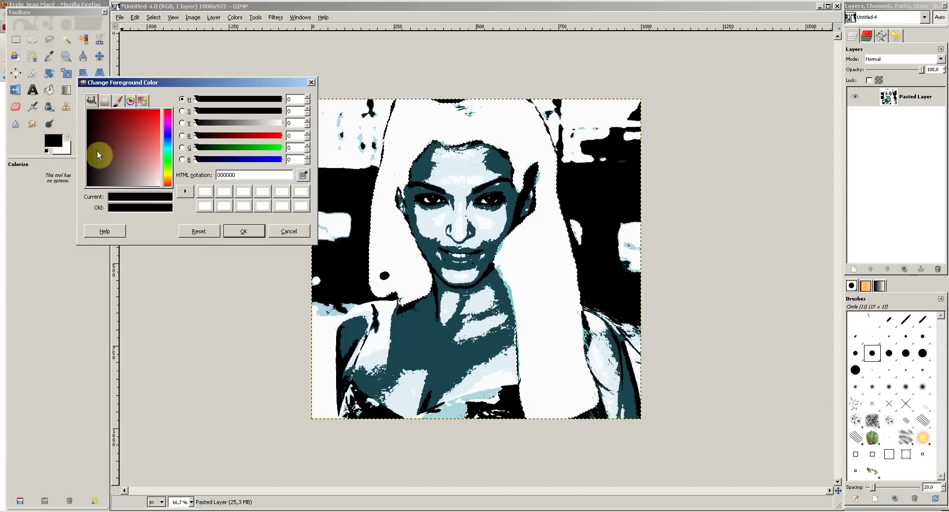
pyautogui.moveTo(98, 152); pyautogui.dragTo(151, 120)
pyautogui.click(239, 232)
pyautogui.click(49, 88)
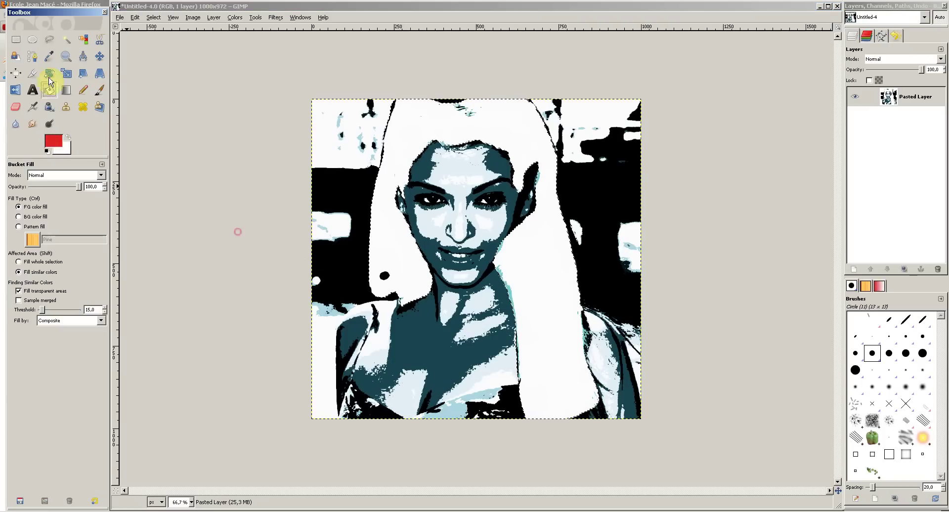
pyautogui.click(402, 123)
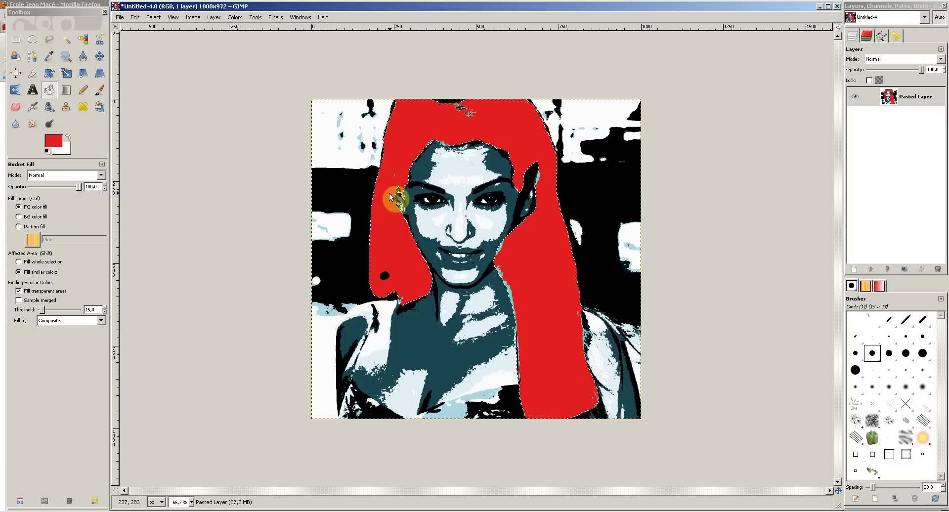
pyautogui.click(392, 297)
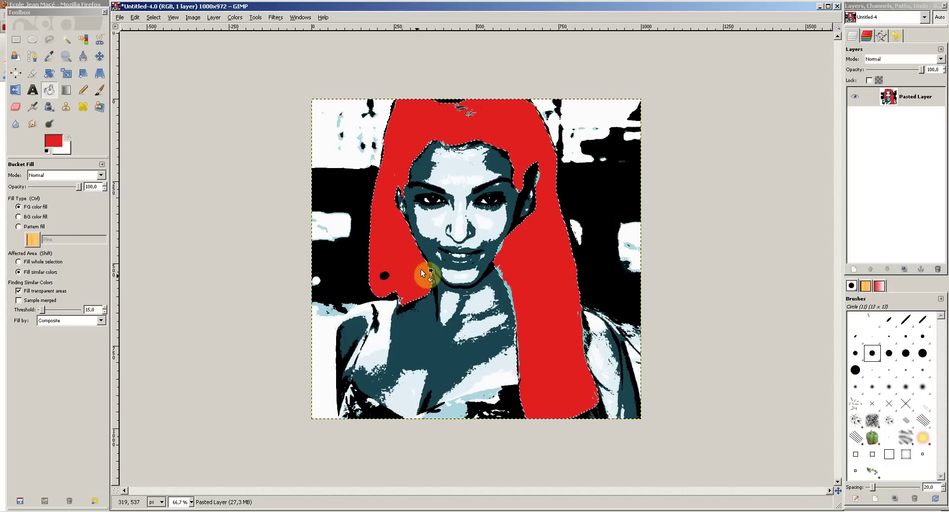
pyautogui.click(17, 41)
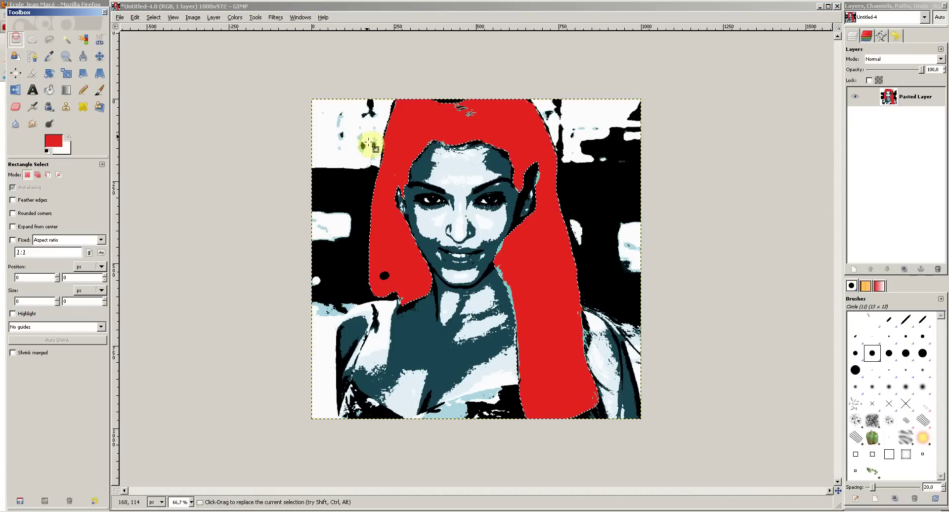
pyautogui.click(346, 145)
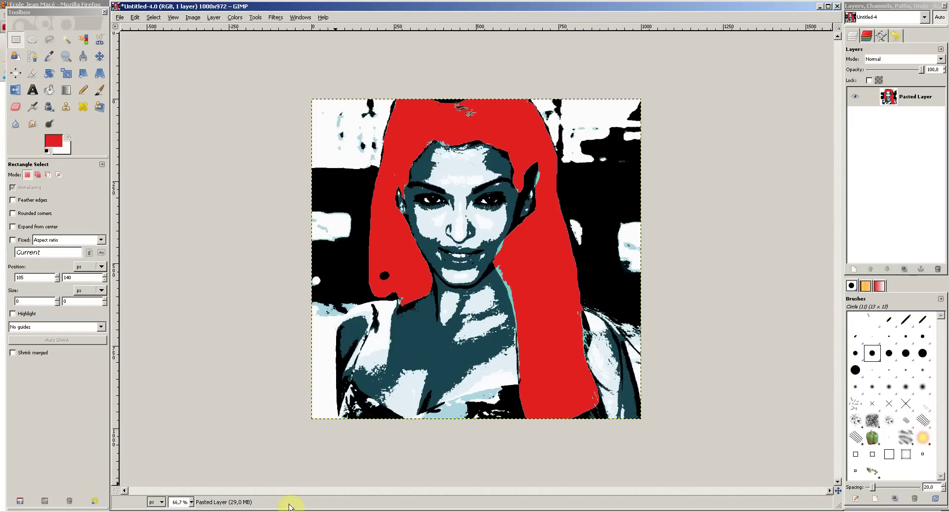
# Switch between GIMP and Firefox to compare the red-haired portrait with the colours of the Warhol Marilyn reference
pyautogui.hotkey('alt', 'Tab')
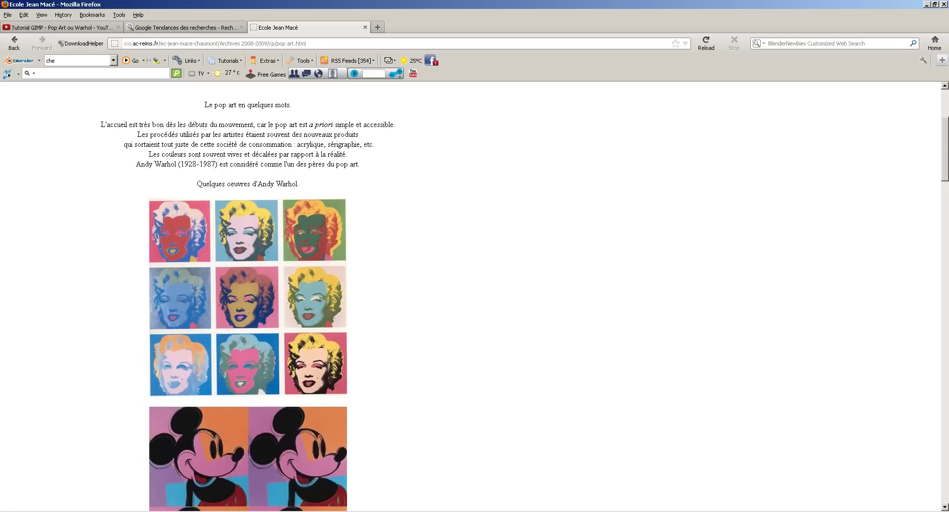
pyautogui.hotkey('alt', 'Tab')
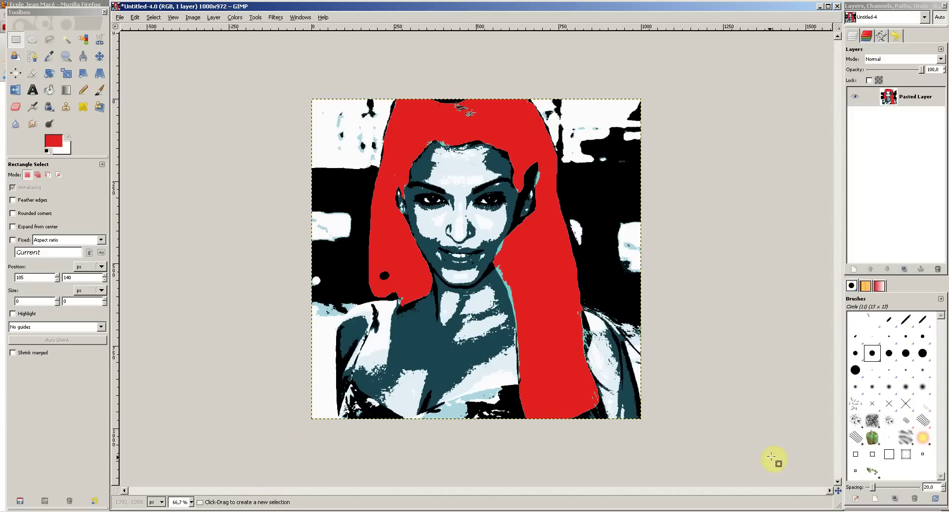
pyautogui.click(284, 511)
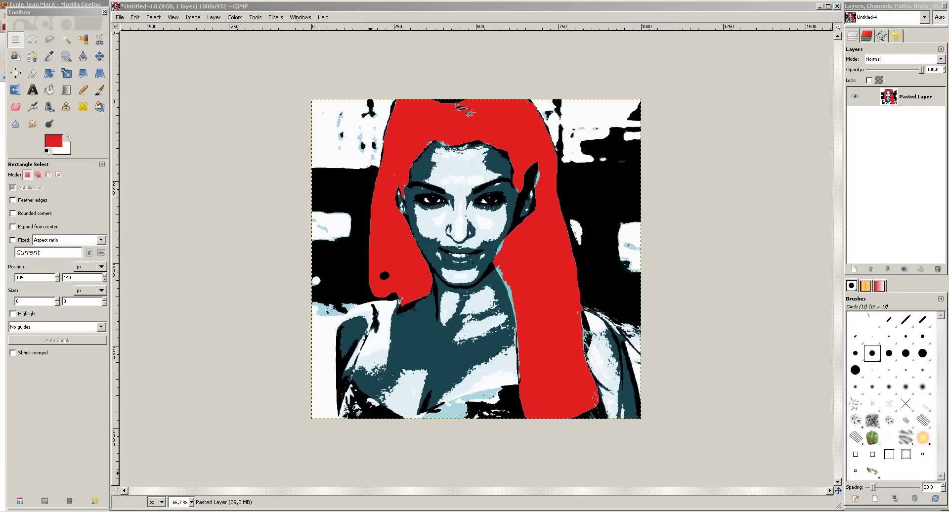
pyautogui.click(201, 497)
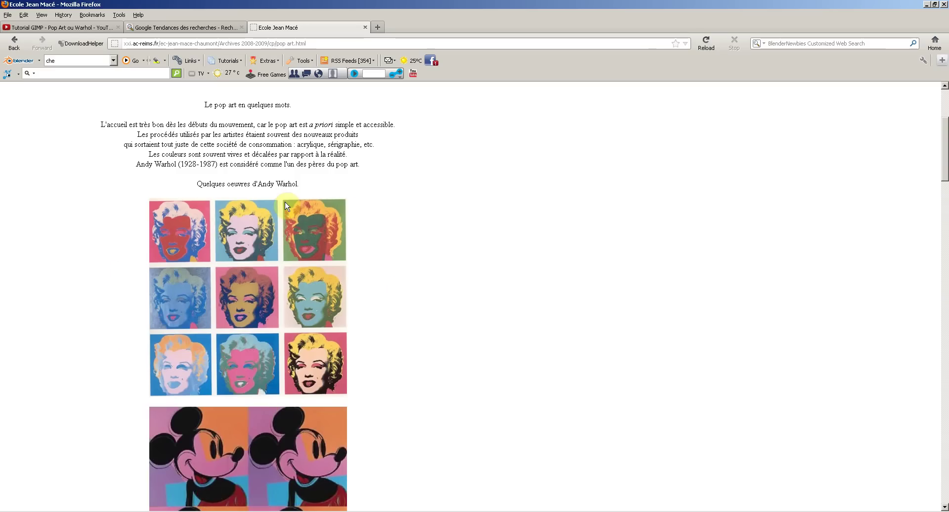